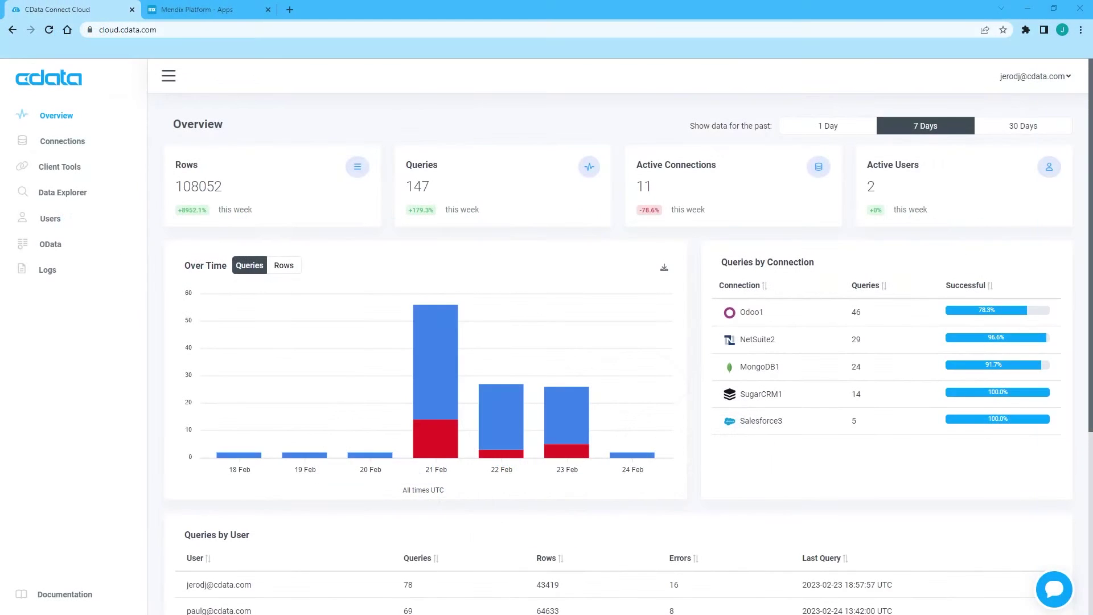
Step: Add a SharePoint connection named SharePointMendix with the copied site URL
{"action": "left_click", "coordinate": [80, 141]}
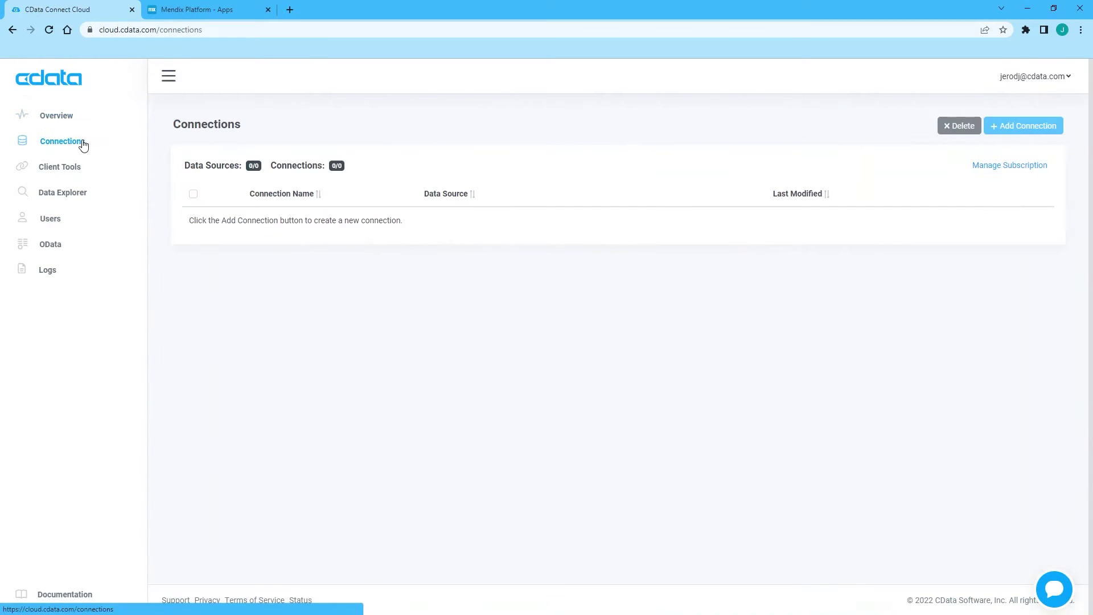
{"action": "left_click", "coordinate": [1023, 125]}
{"action": "left_click", "coordinate": [289, 169]}
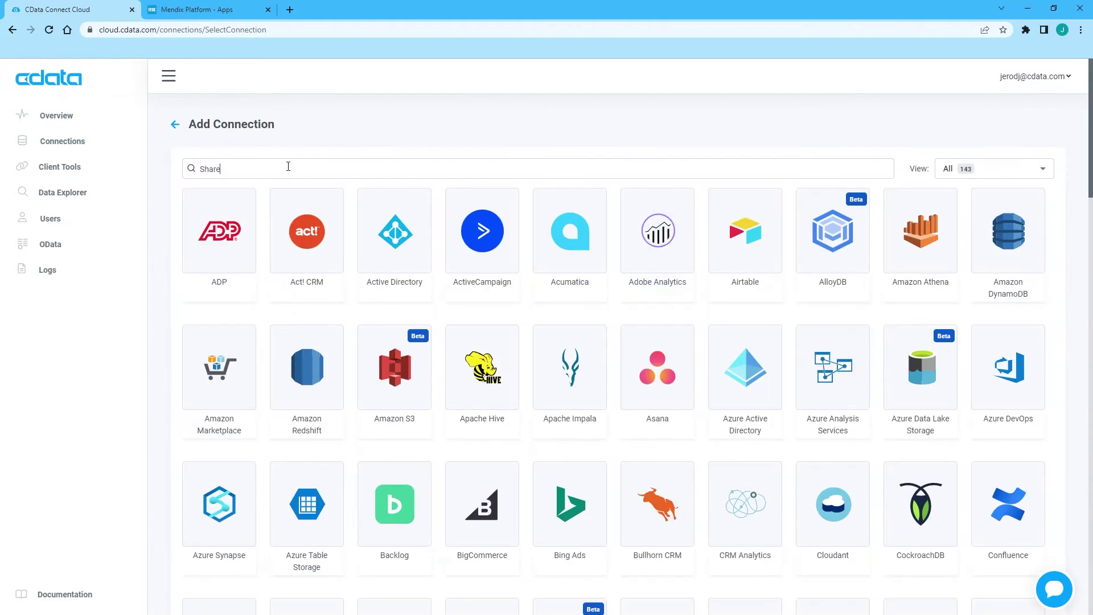
{"action": "type", "text": "SharePoint"}
{"action": "left_click", "coordinate": [220, 231]}
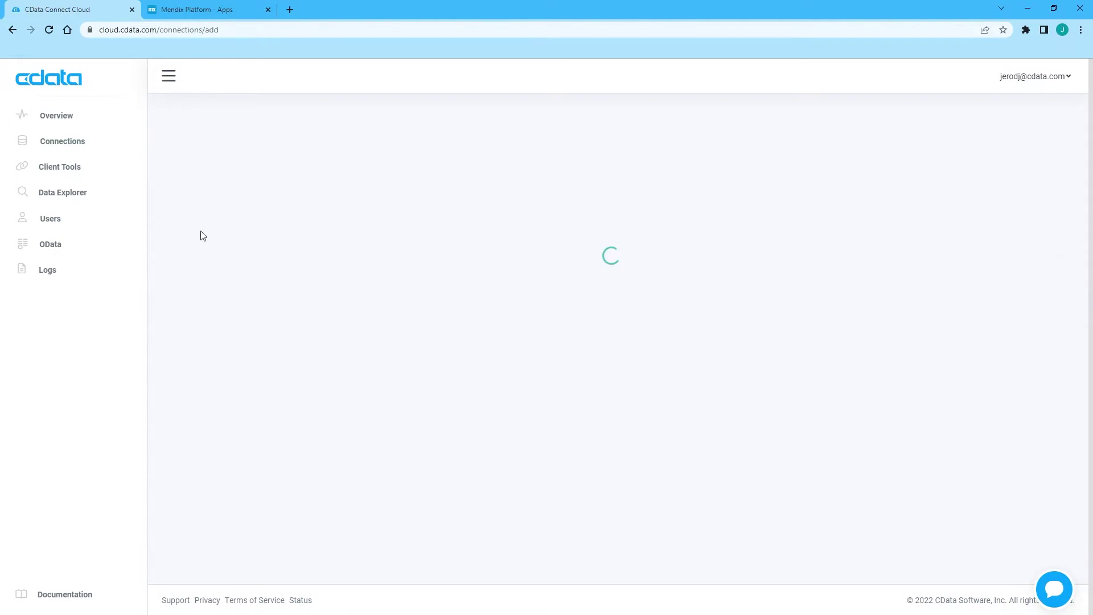
{"action": "left_click", "coordinate": [256, 221]}
{"action": "type", "text": "Mendix"}
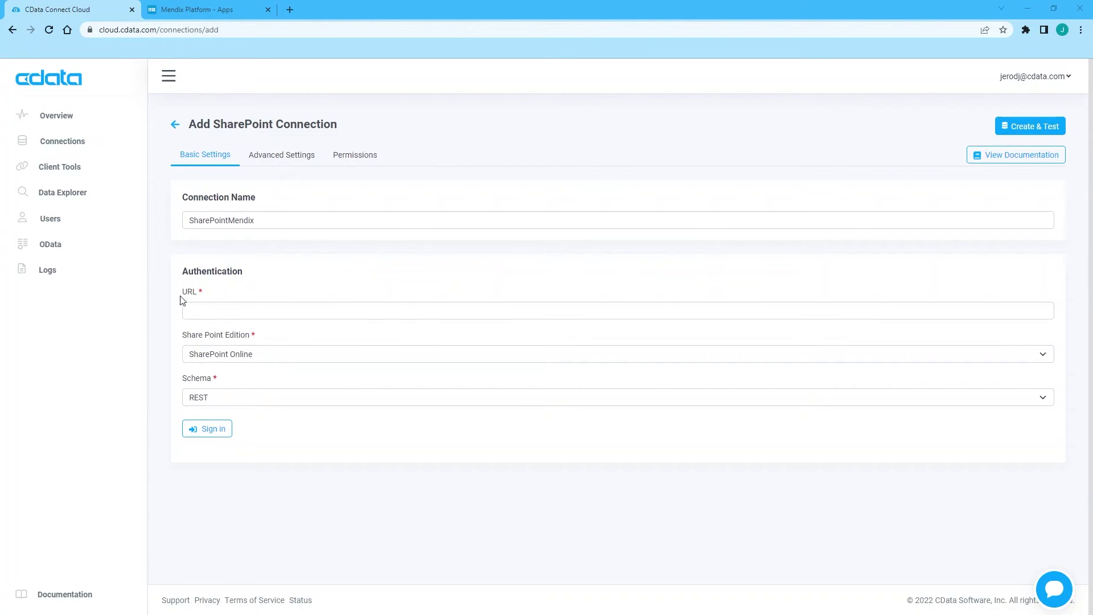
{"action": "left_click", "coordinate": [204, 310]}
{"action": "type", "text": "https://rssbuscrm.sharepoint.com/sites/connect-cloud-demo-site"}
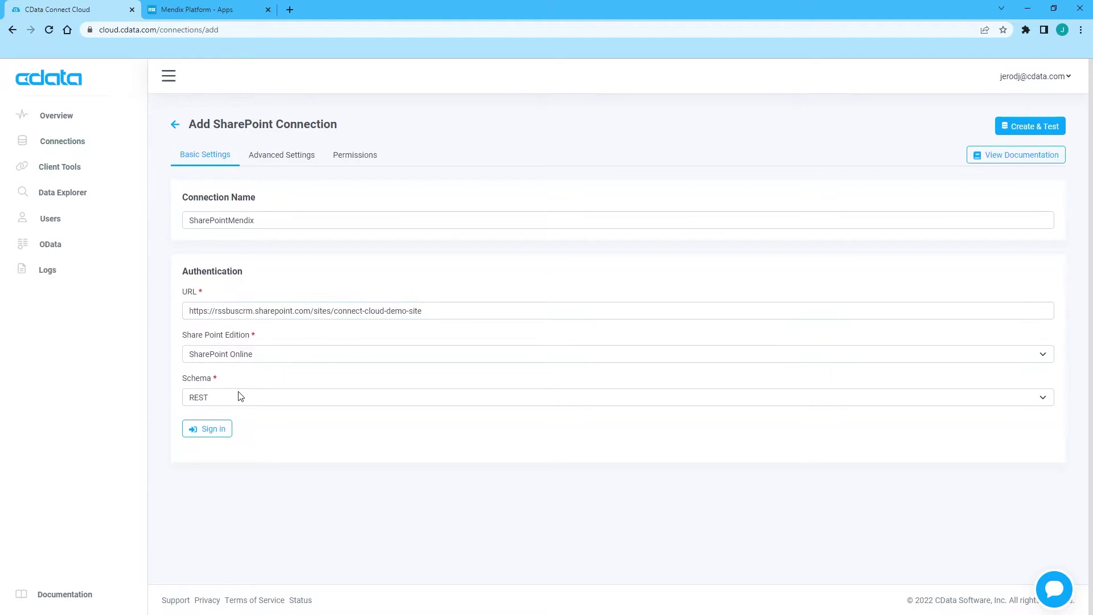
Step: Pick a schema, set Auth Scheme to Basic with user credentials, then create and test it
{"action": "left_click", "coordinate": [239, 397]}
{"action": "left_click", "coordinate": [229, 419]}
{"action": "left_click", "coordinate": [281, 155]}
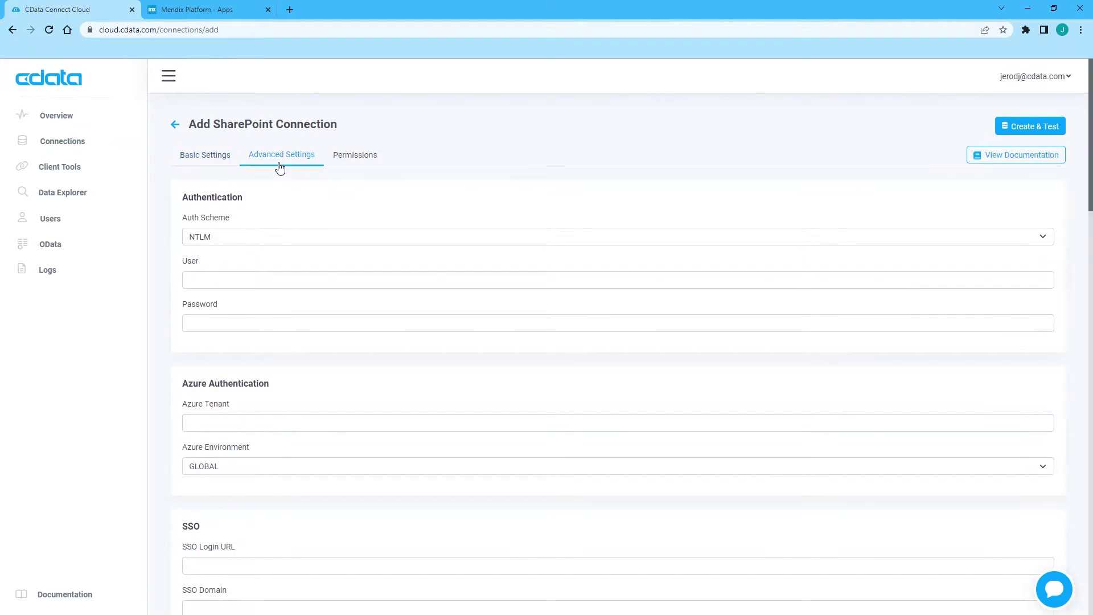
{"action": "left_click", "coordinate": [236, 237]}
{"action": "left_click", "coordinate": [206, 370]}
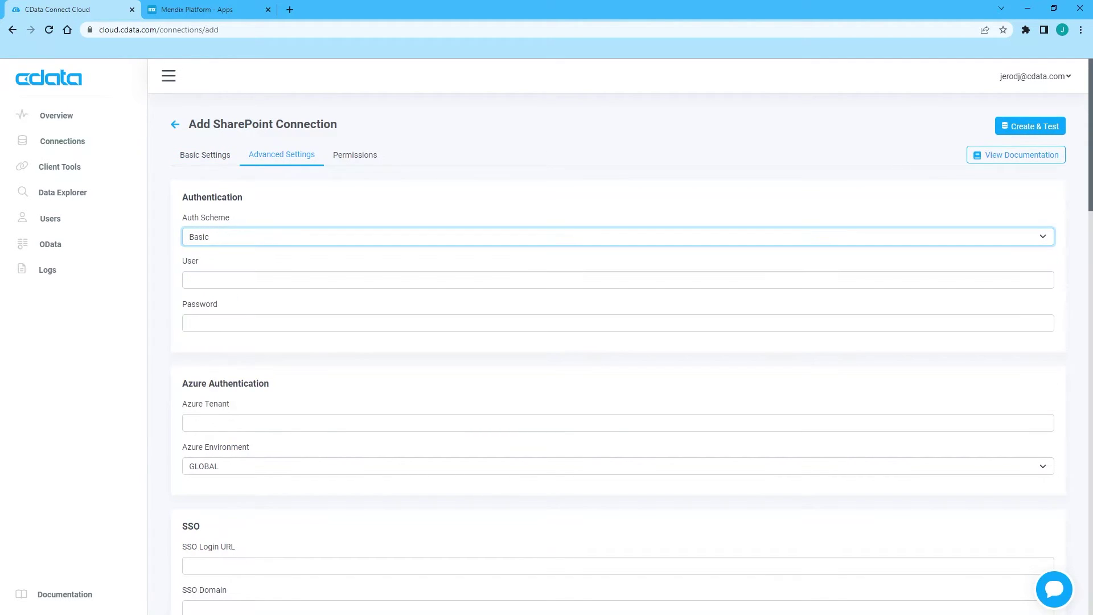
{"action": "left_click", "coordinate": [240, 279]}
{"action": "left_click", "coordinate": [218, 323]}
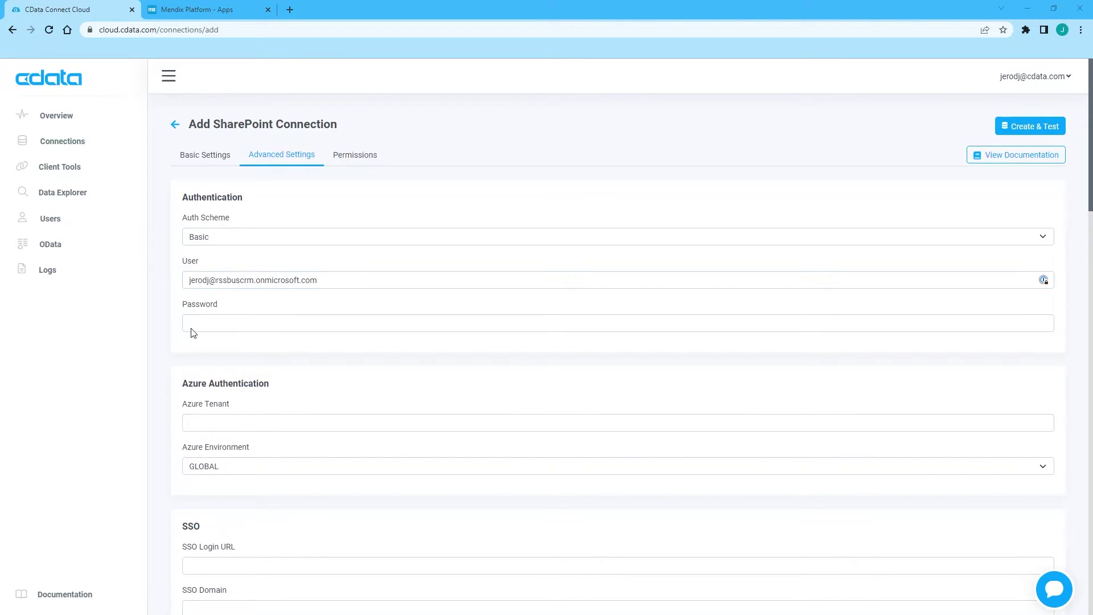
{"action": "left_click", "coordinate": [1029, 125]}
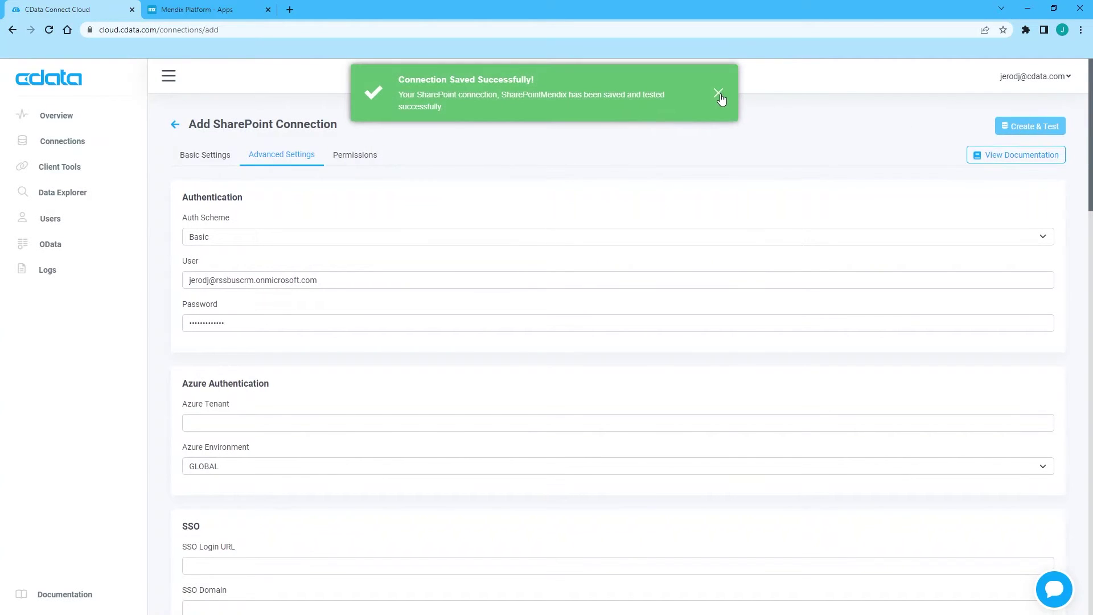
{"action": "left_click", "coordinate": [718, 93]}
{"action": "left_click", "coordinate": [59, 167]}
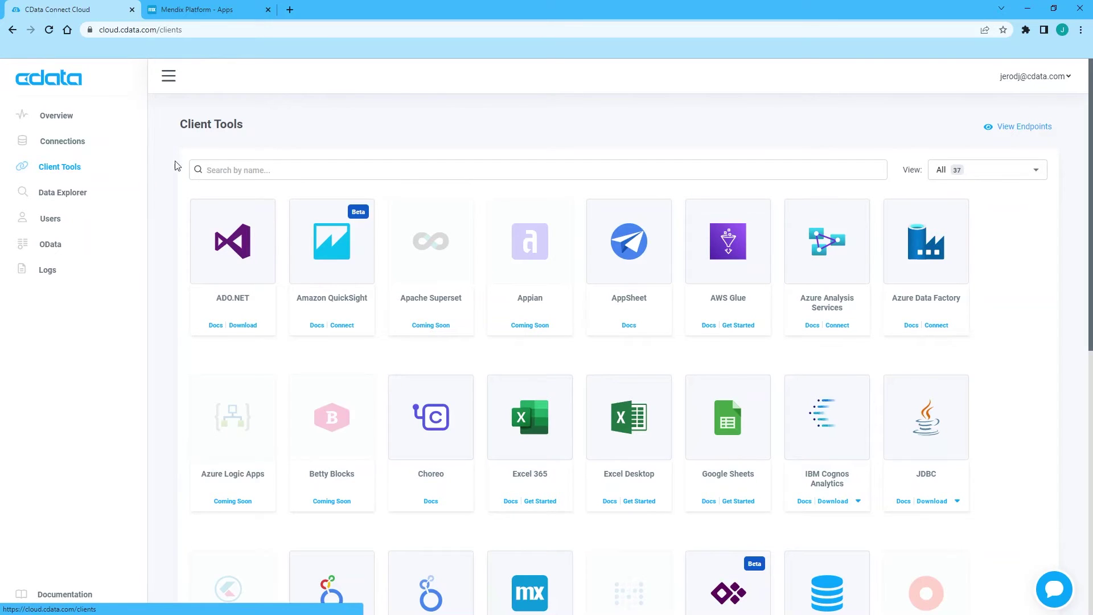
Step: Find the Mendix client tool and go from its Connect details to personal access tokens
{"action": "left_click", "coordinate": [238, 169]}
{"action": "type", "text": "mendix"}
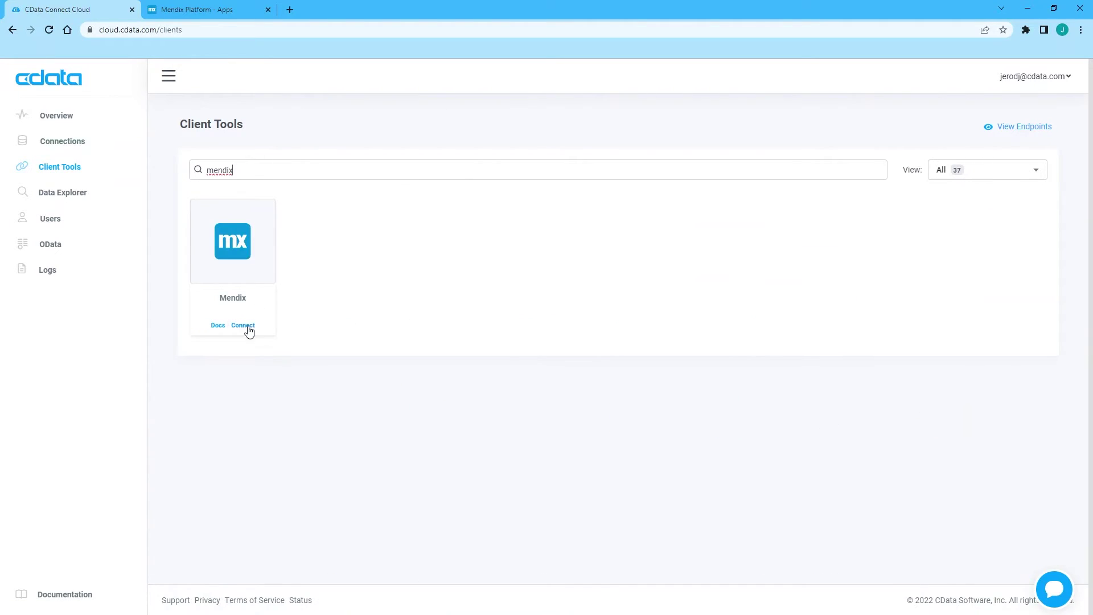
{"action": "left_click", "coordinate": [243, 324]}
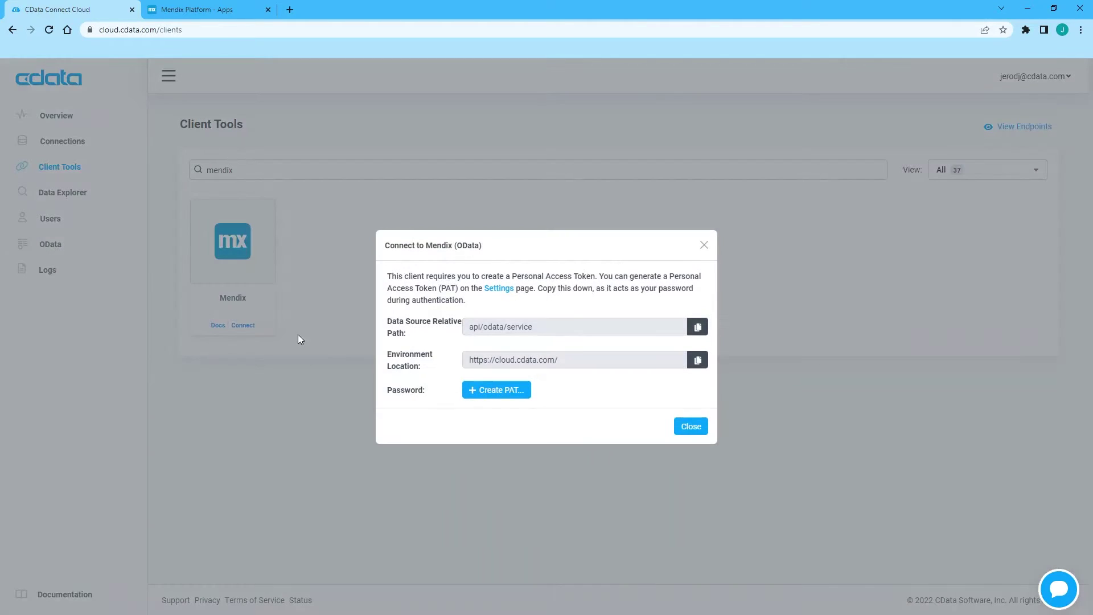
{"action": "left_click", "coordinate": [506, 391]}
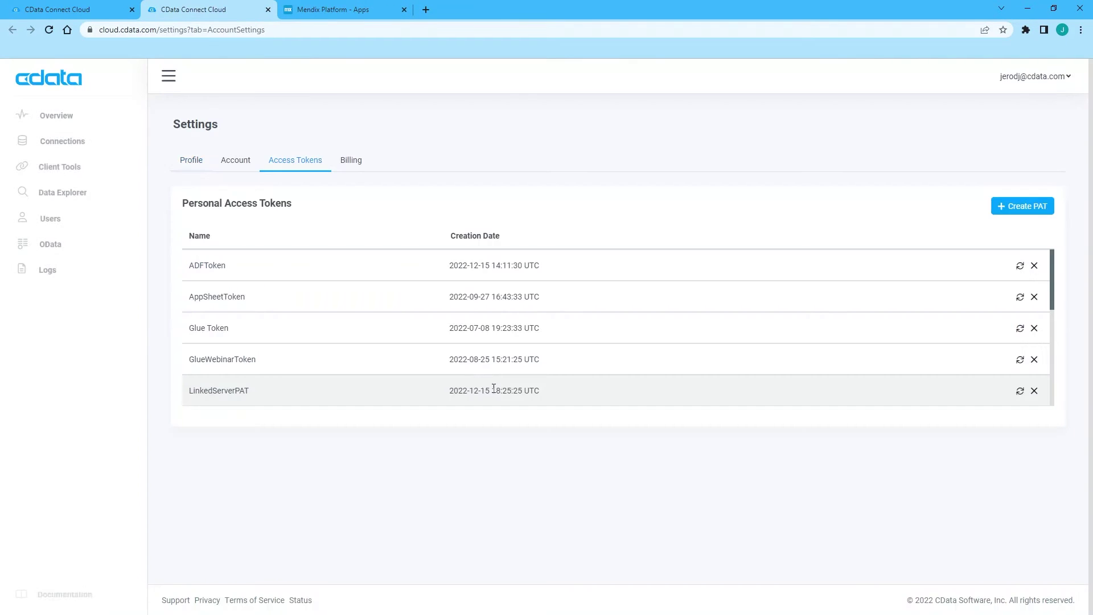
Step: Create a personal access token named MendixPAT and copy its value
{"action": "left_click", "coordinate": [1022, 206]}
{"action": "left_click", "coordinate": [358, 340]}
{"action": "type", "text": "MendixPAT"}
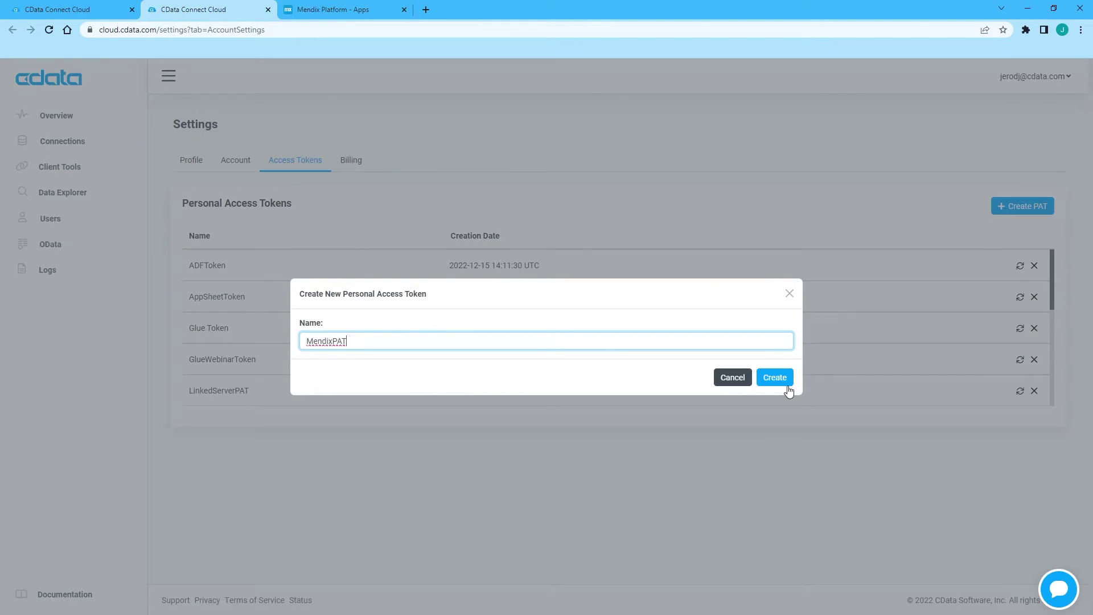
{"action": "left_click", "coordinate": [775, 379]}
{"action": "left_click", "coordinate": [782, 360]}
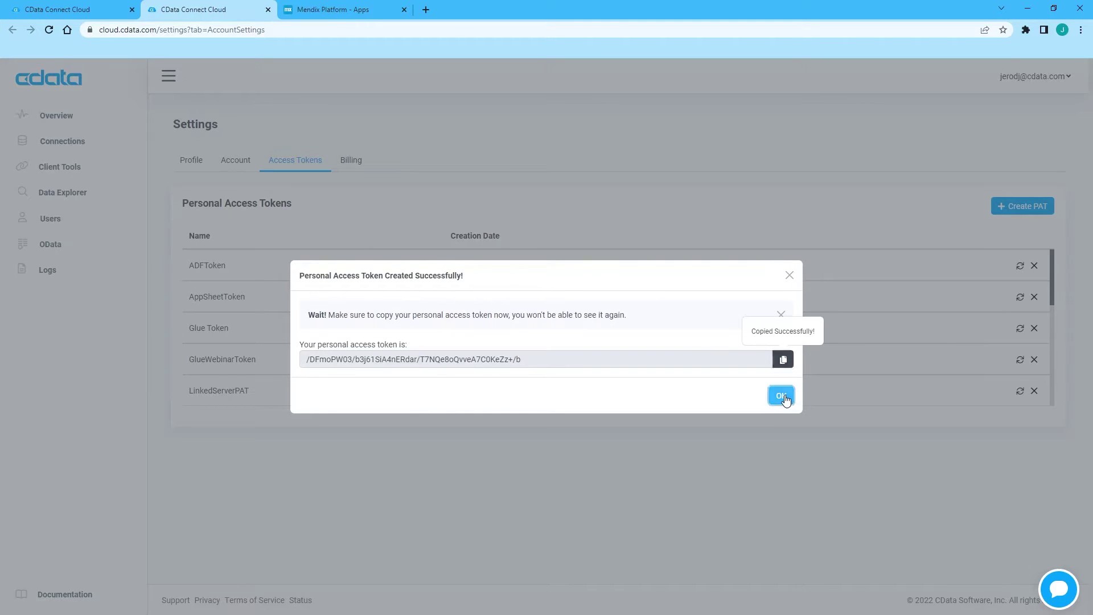
{"action": "left_click", "coordinate": [782, 399]}
{"action": "key", "text": "ctrl+w"}
{"action": "left_click", "coordinate": [704, 245]}
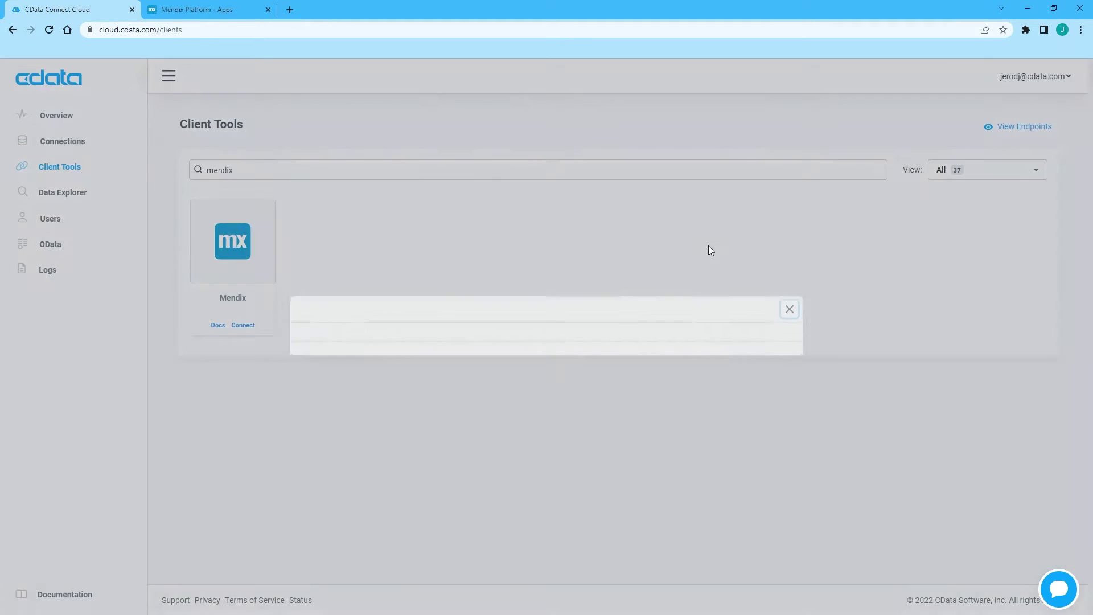
{"action": "left_click", "coordinate": [50, 244]}
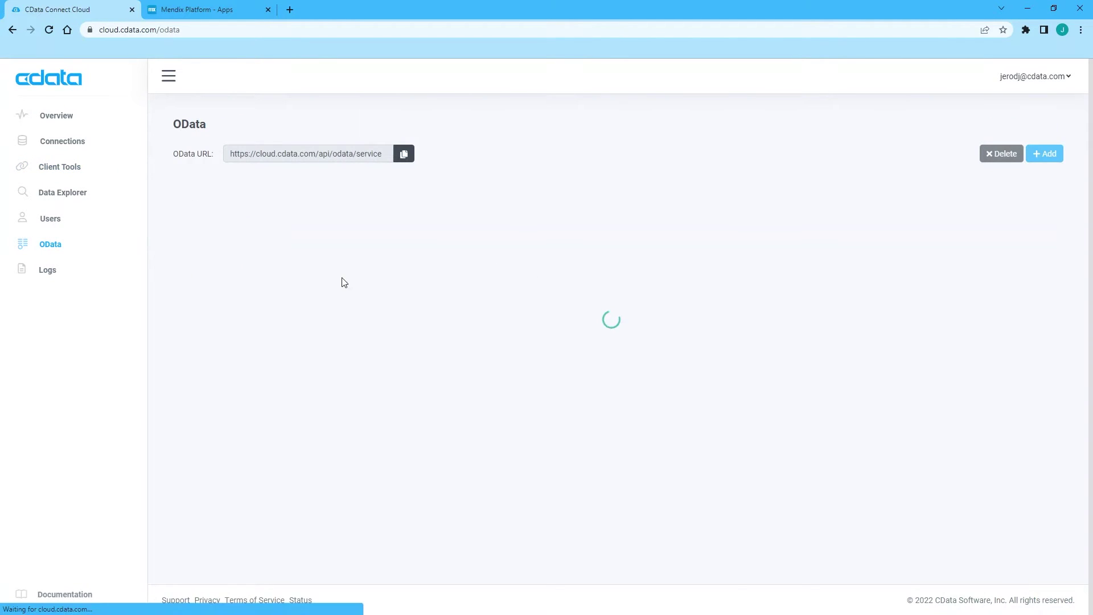
Step: Add the Account table from SharePointMendix as an OData entity set
{"action": "left_click", "coordinate": [1045, 153]}
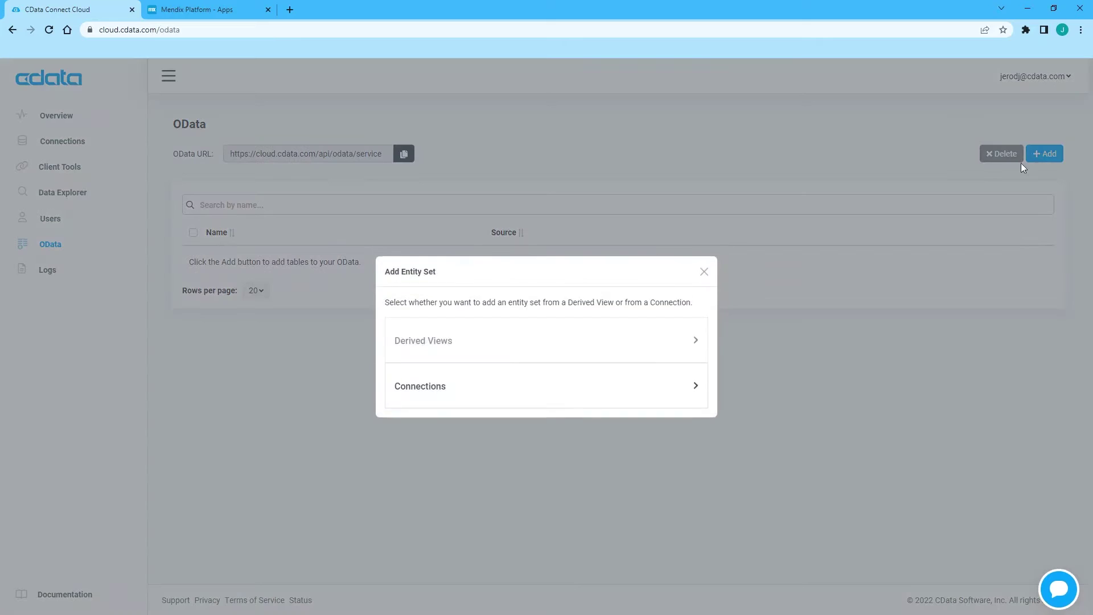
{"action": "left_click", "coordinate": [545, 386]}
{"action": "scroll", "coordinate": [493, 393], "scroll_direction": "down", "scroll_amount": 5}
{"action": "left_click", "coordinate": [488, 412]}
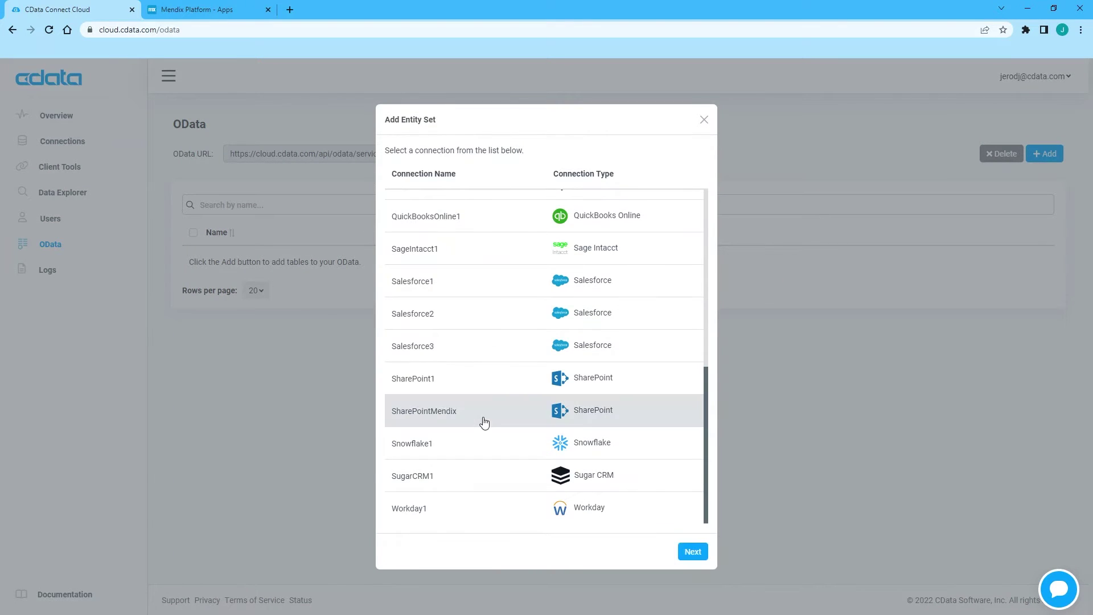
{"action": "left_click", "coordinate": [693, 551]}
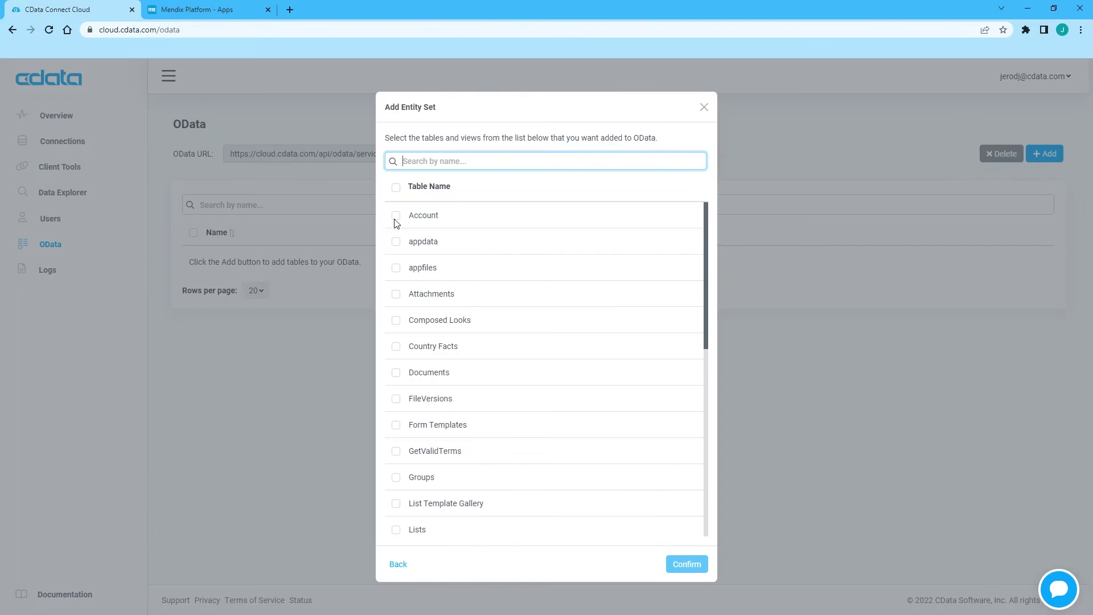
{"action": "left_click", "coordinate": [397, 225]}
{"action": "left_click", "coordinate": [685, 574]}
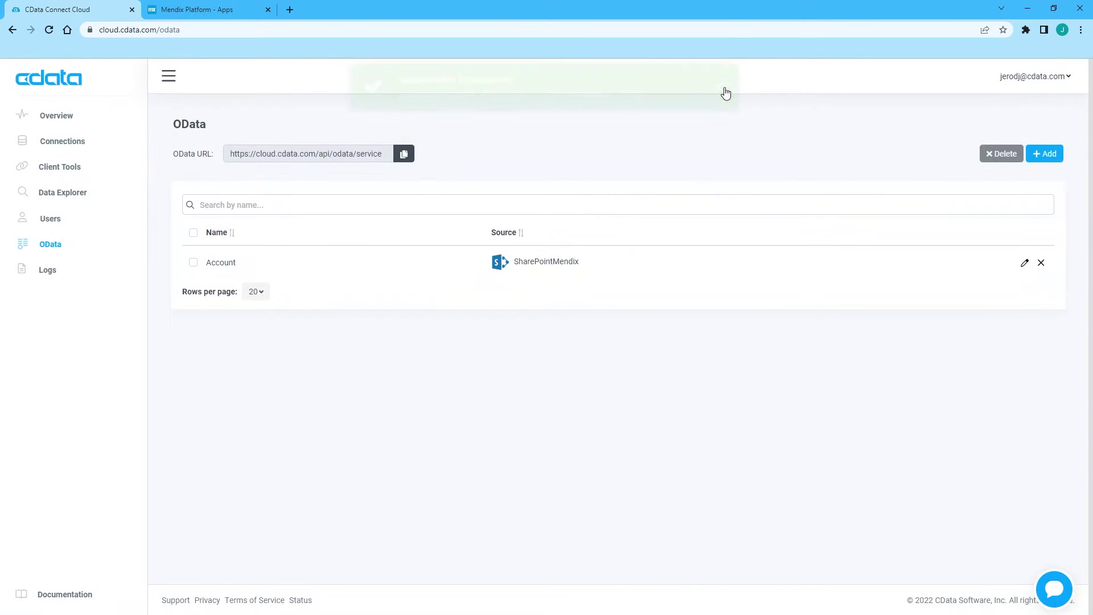
{"action": "left_click", "coordinate": [59, 167]}
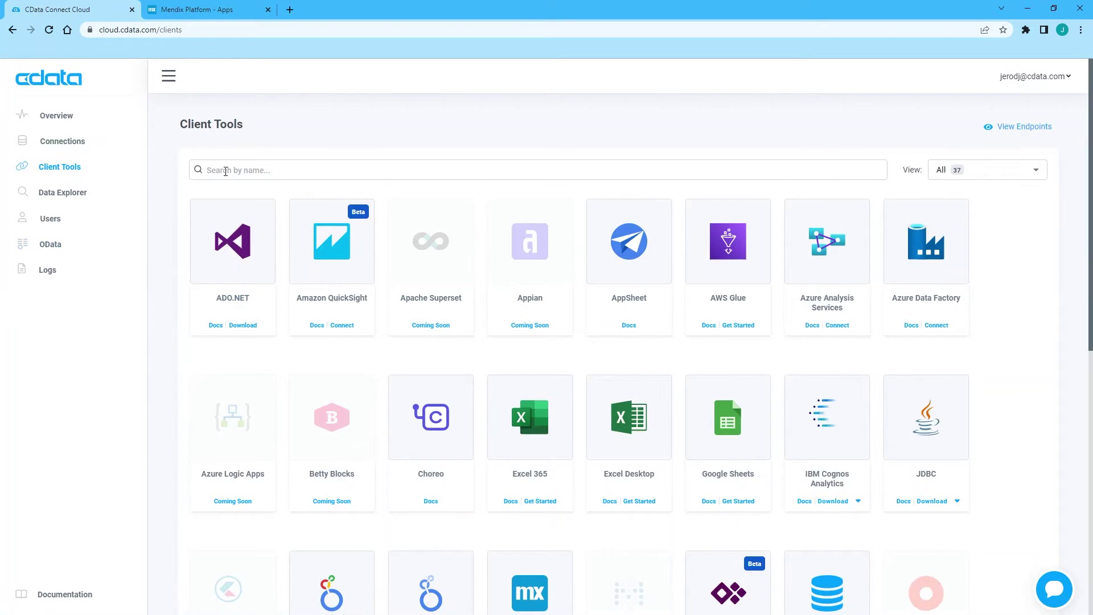
{"action": "type", "text": "mendix"}
Step: Copy the metadata curl command from the Mendix connection guide into PowerShell
{"action": "left_click", "coordinate": [216, 324]}
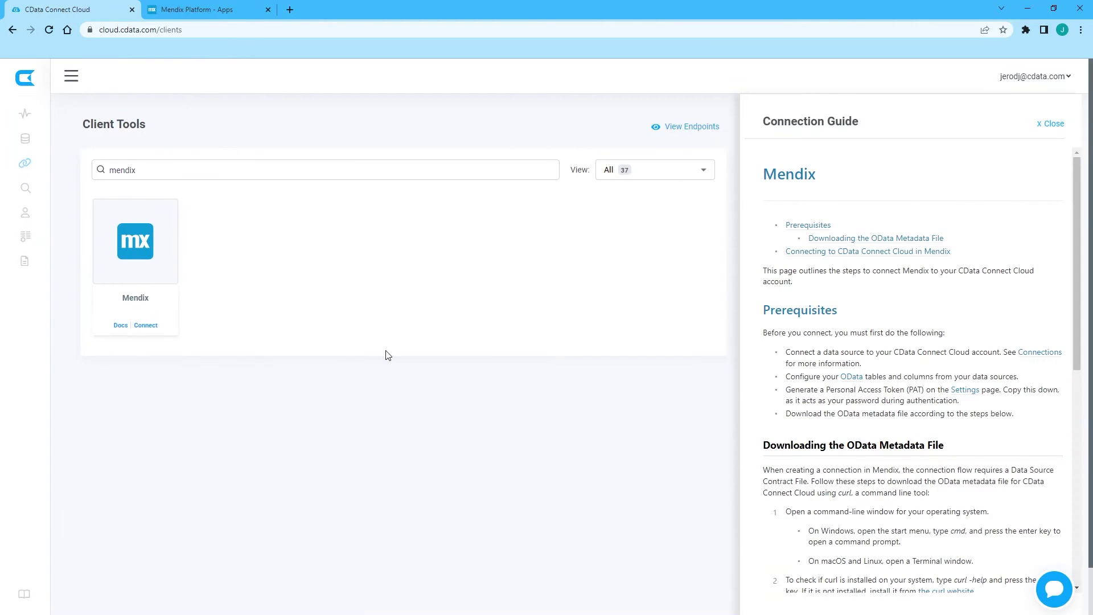
{"action": "scroll", "coordinate": [869, 332], "scroll_direction": "down", "scroll_amount": 2}
{"action": "scroll", "coordinate": [869, 333], "scroll_direction": "down", "scroll_amount": 2}
{"action": "scroll", "coordinate": [812, 291], "scroll_direction": "down", "scroll_amount": 2}
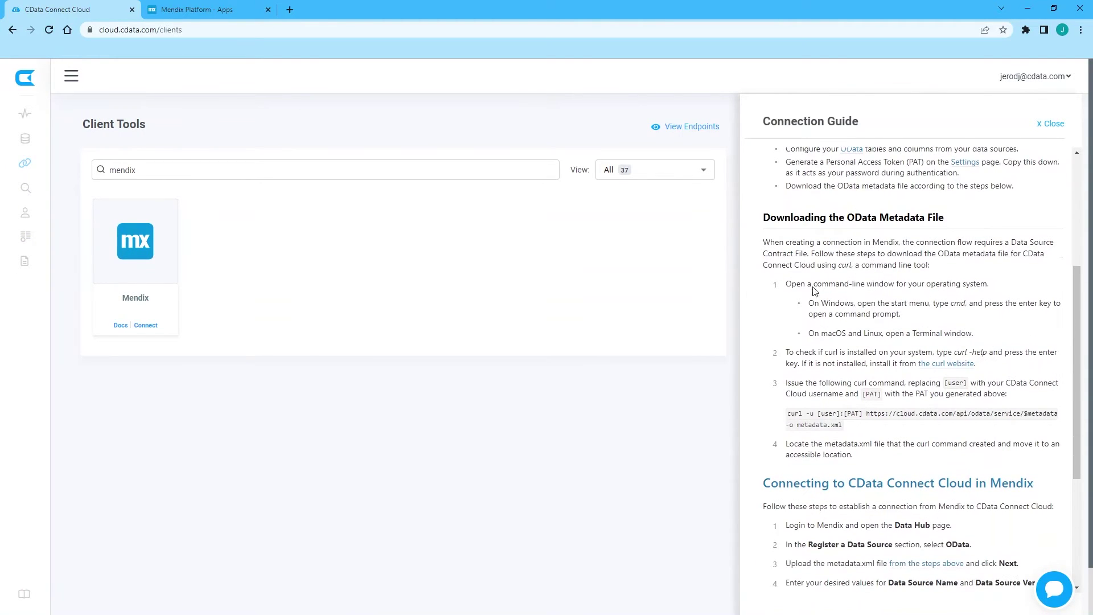
{"action": "left_click_drag", "start_coordinate": [841, 425], "coordinate": [788, 413]}
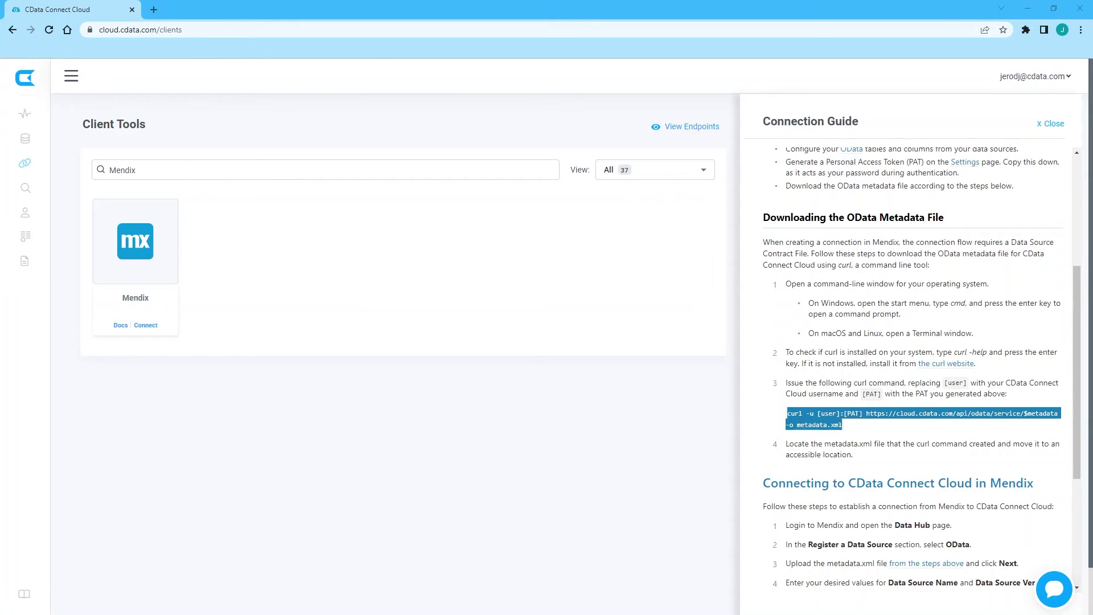
{"action": "key", "text": "alt+Tab"}
{"action": "key", "text": "ctrl+v"}
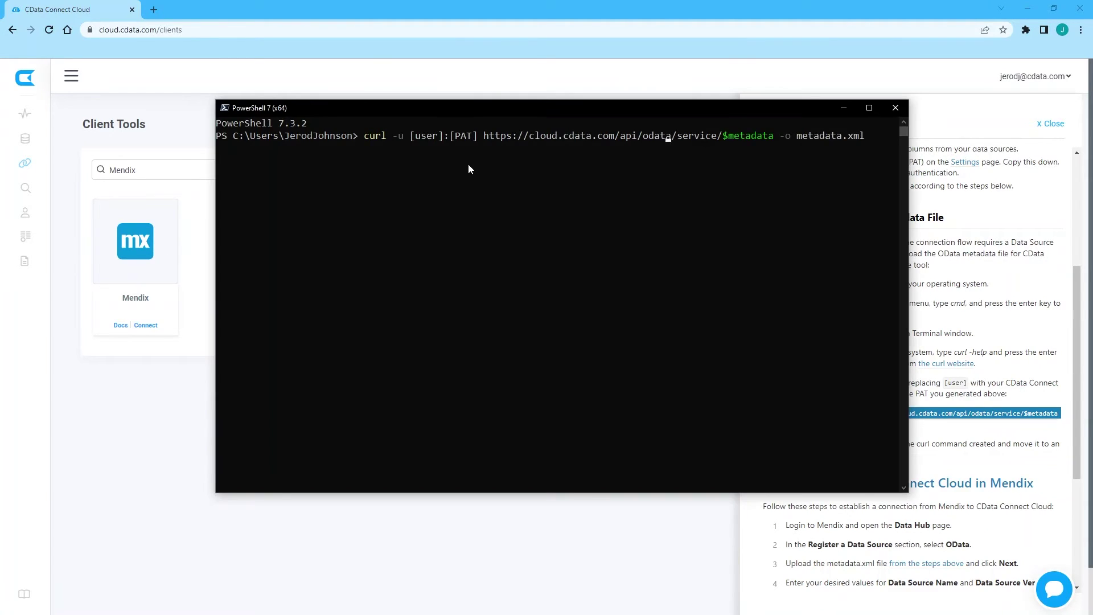
Step: Replace the user and PAT placeholders in the curl command and run it to download metadata.xml
{"action": "key", "text": "BackSpace"}
{"action": "key", "text": "BackSpace"}
{"action": "key", "text": "BackSpace"}
{"action": "key", "text": "Delete"}
{"action": "key", "text": "Delete"}
{"action": "key", "text": "Delete"}
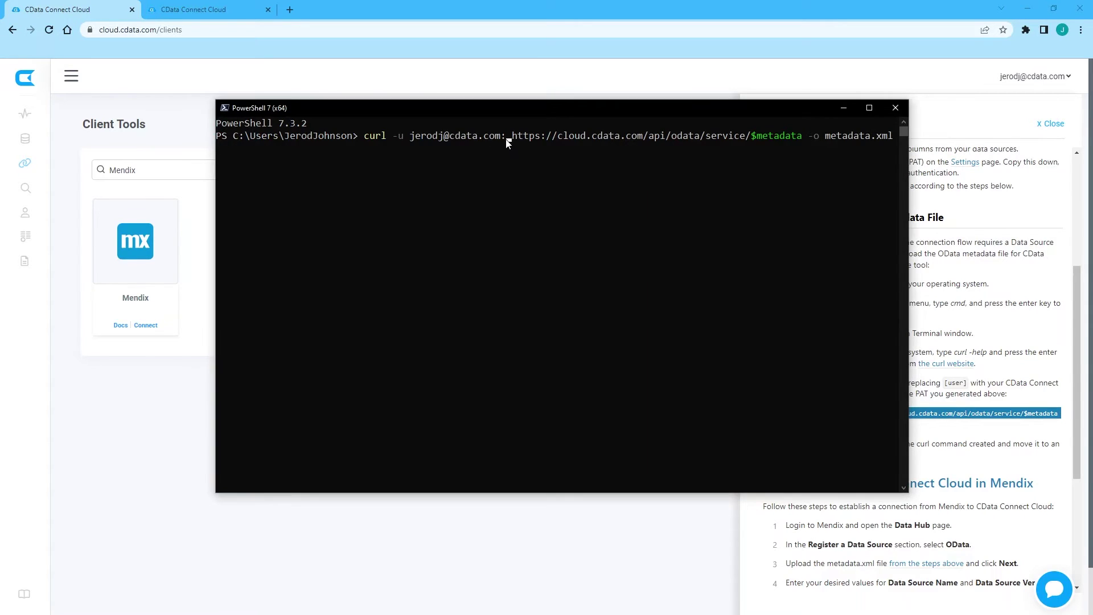
{"action": "key", "text": "ctrl+v"}
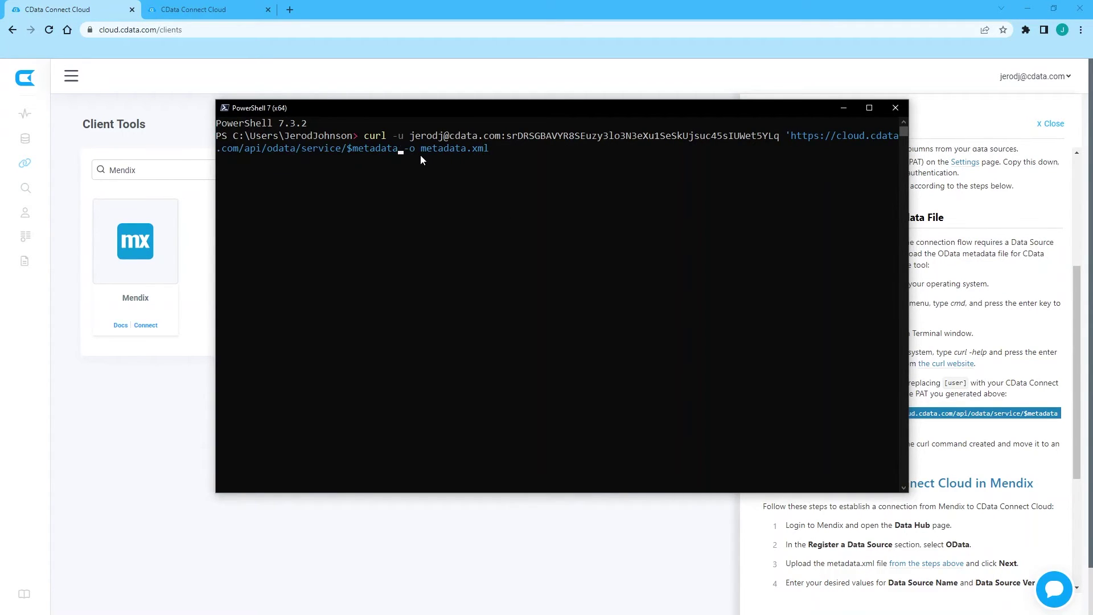
{"action": "type", "text": "'"}
{"action": "key", "text": "Return"}
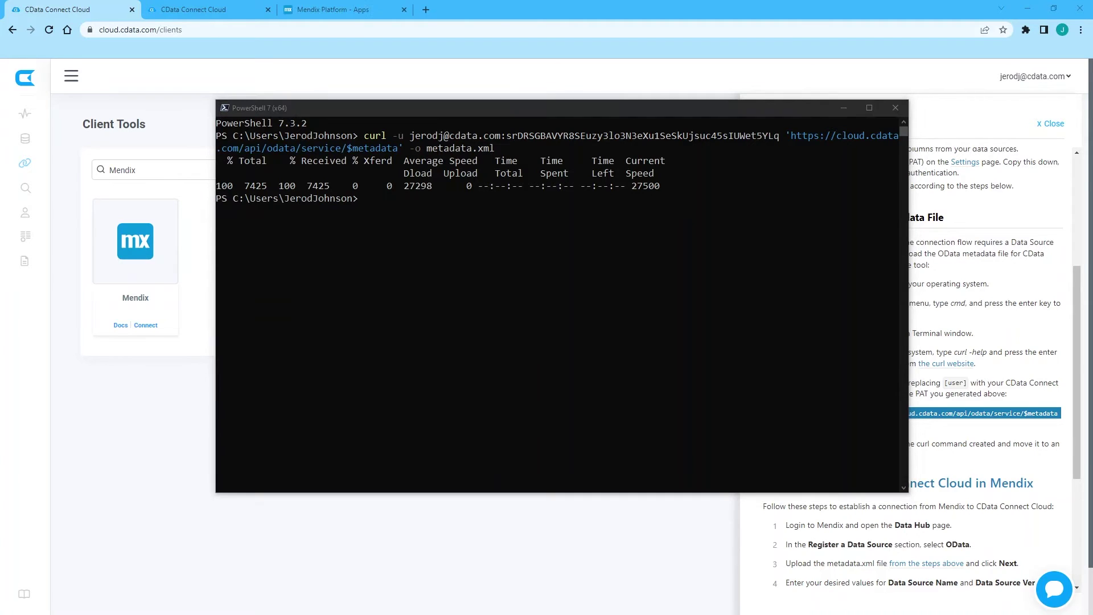
{"action": "left_click", "coordinate": [334, 10]}
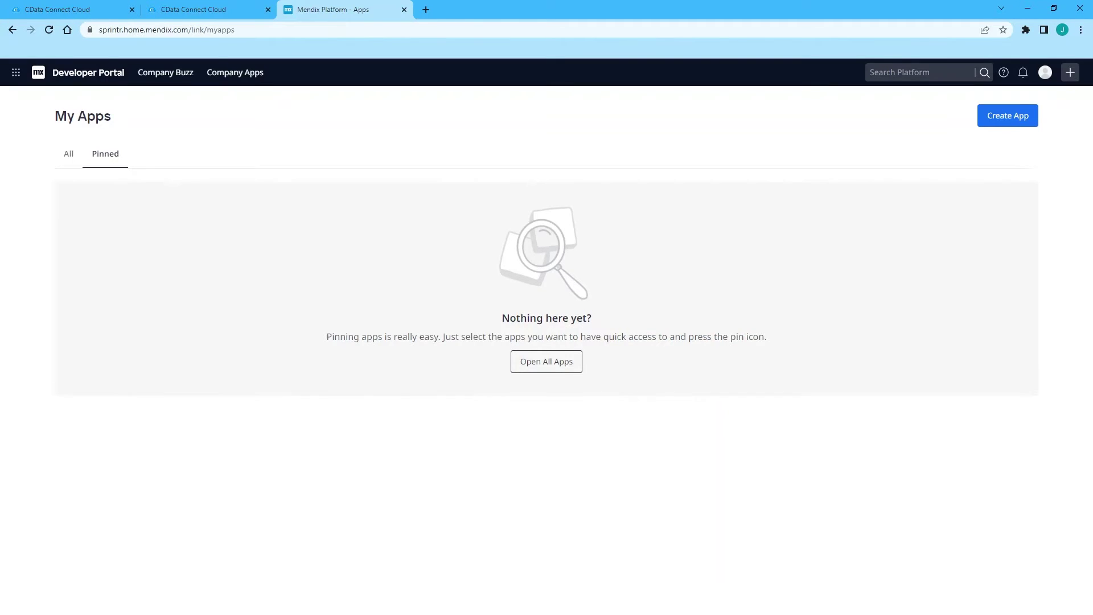
Step: Go to Data Hub from the Mendix platform
{"action": "left_click", "coordinate": [16, 72]}
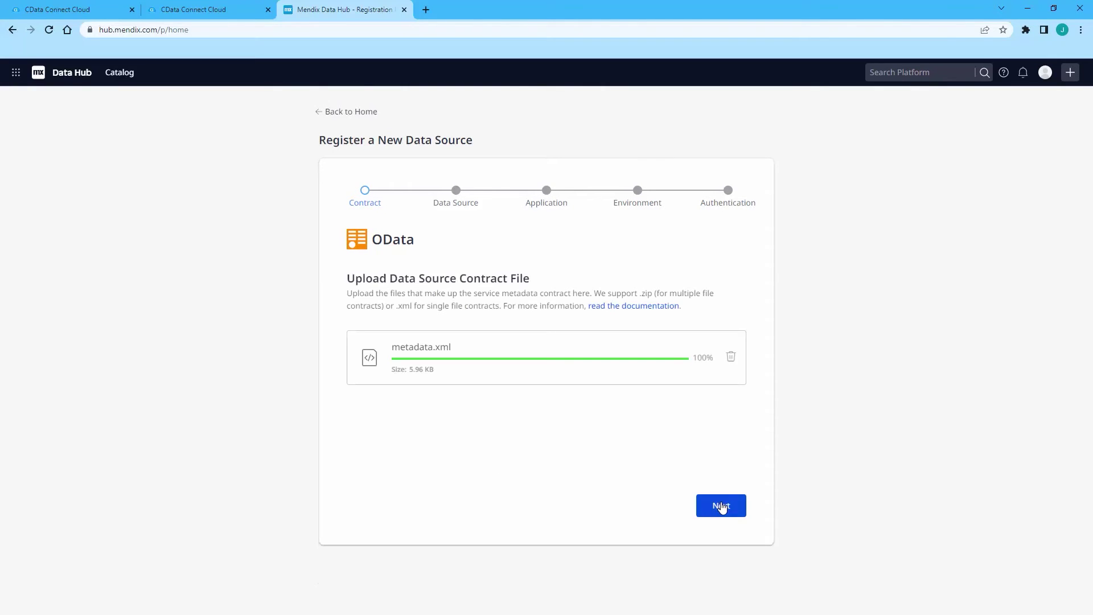
Step: Enter data source name CData Connect Cloud, version 1.0 and relative path /api/odata/service
{"action": "left_click", "coordinate": [721, 505]}
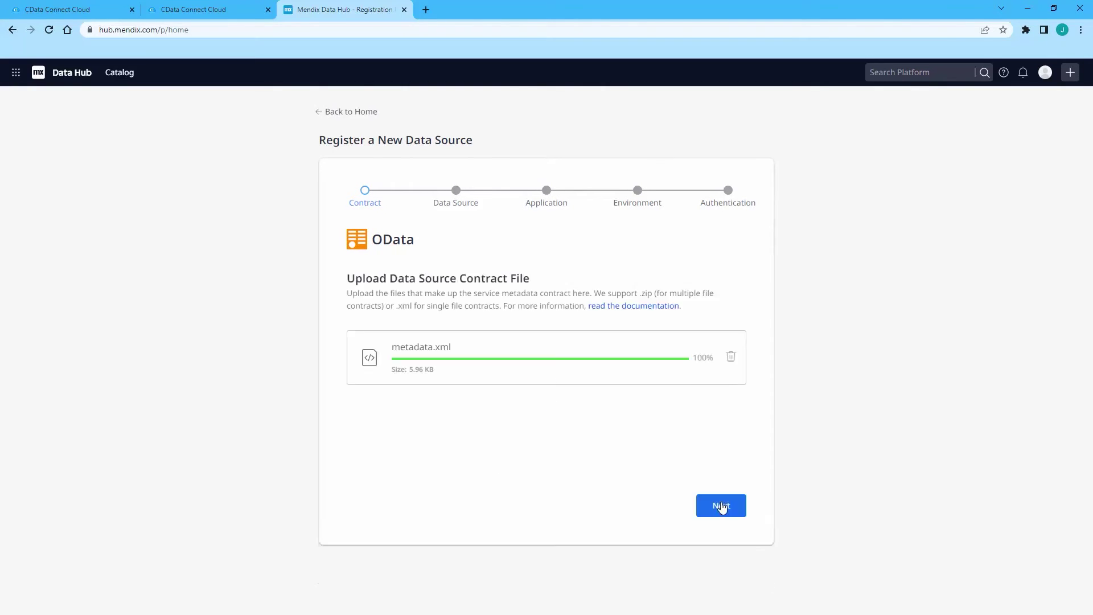
{"action": "left_click", "coordinate": [381, 258]}
{"action": "type", "text": "CData Connect Cloud"}
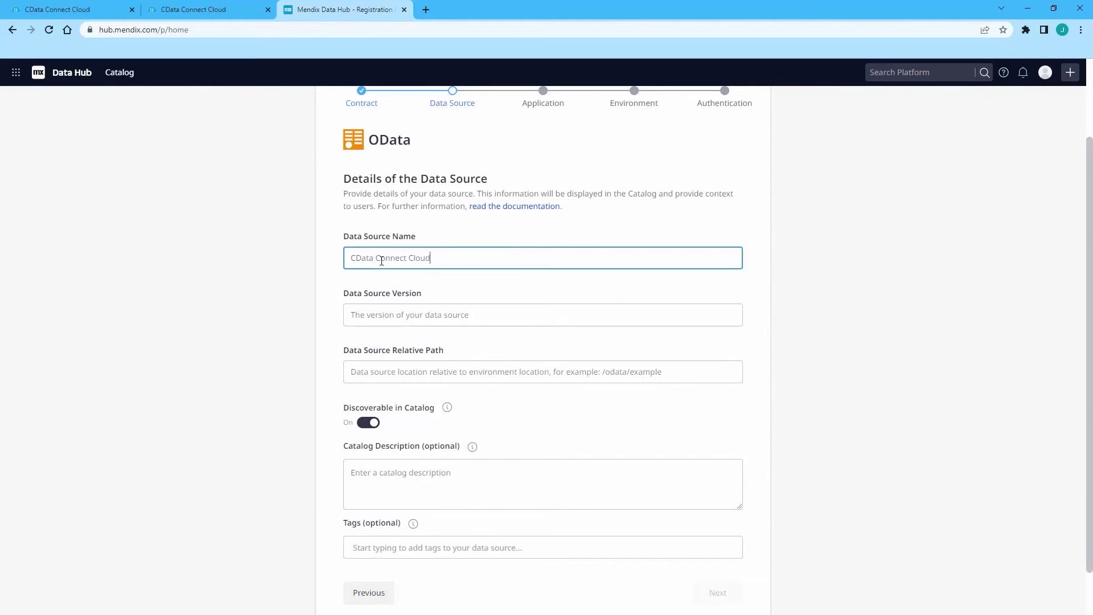
{"action": "key", "text": "Tab"}
{"action": "type", "text": "1.09"}
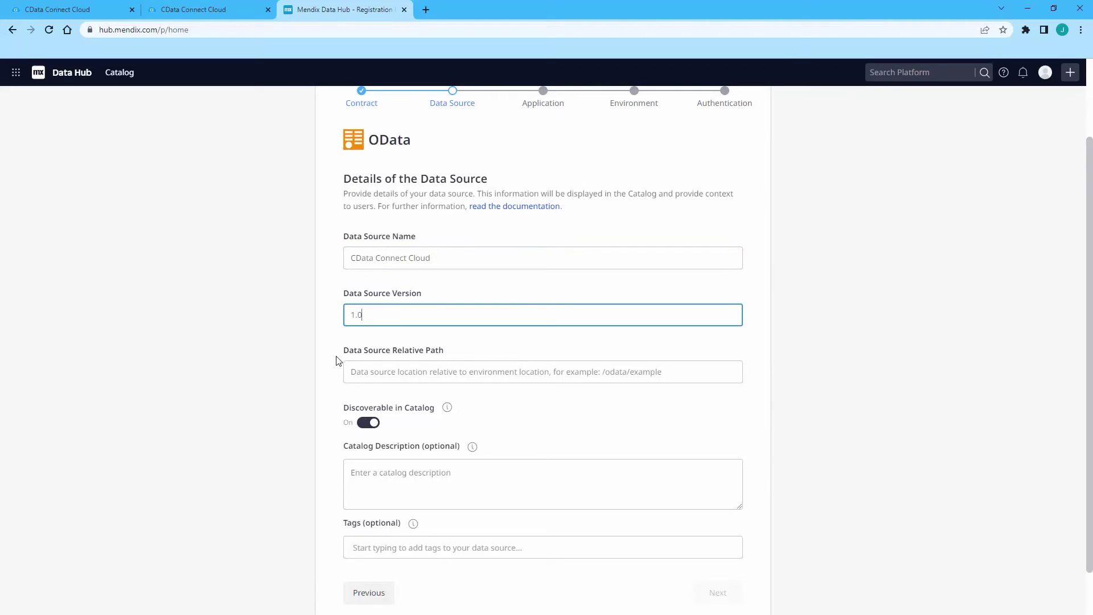
{"action": "left_click", "coordinate": [57, 9]}
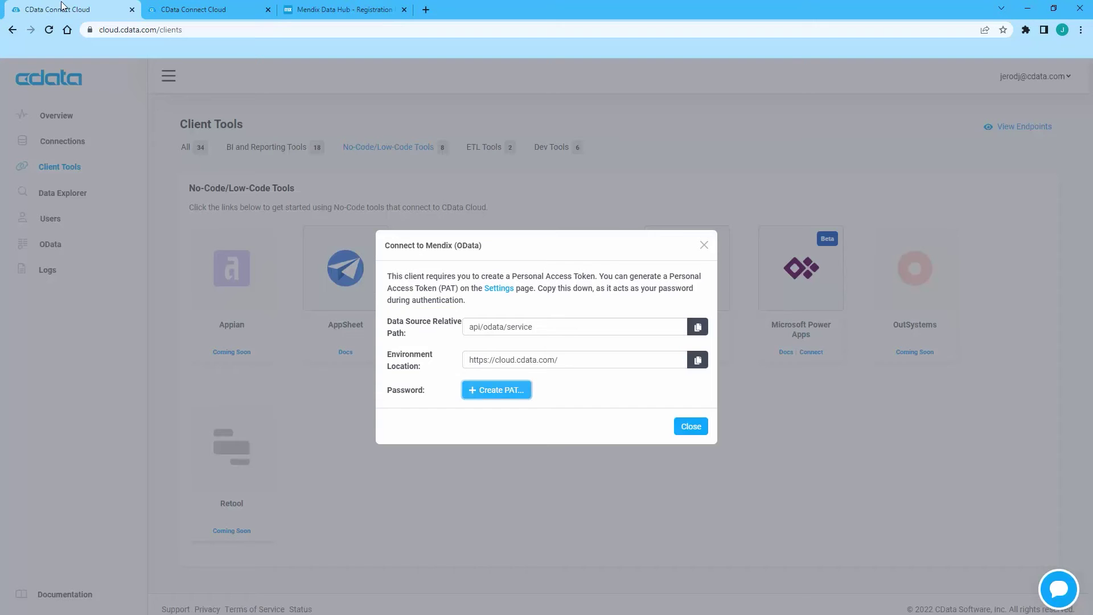
{"action": "left_click", "coordinate": [305, 10]}
{"action": "left_click", "coordinate": [478, 373]}
{"action": "type", "text": "/odata"}
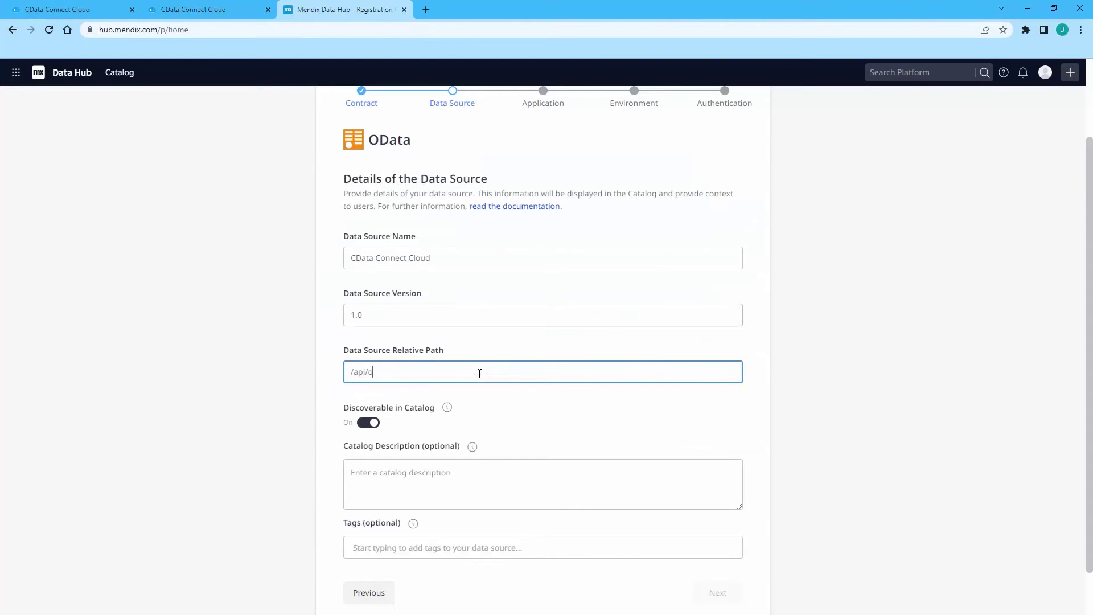
{"action": "type", "text": "/service"}
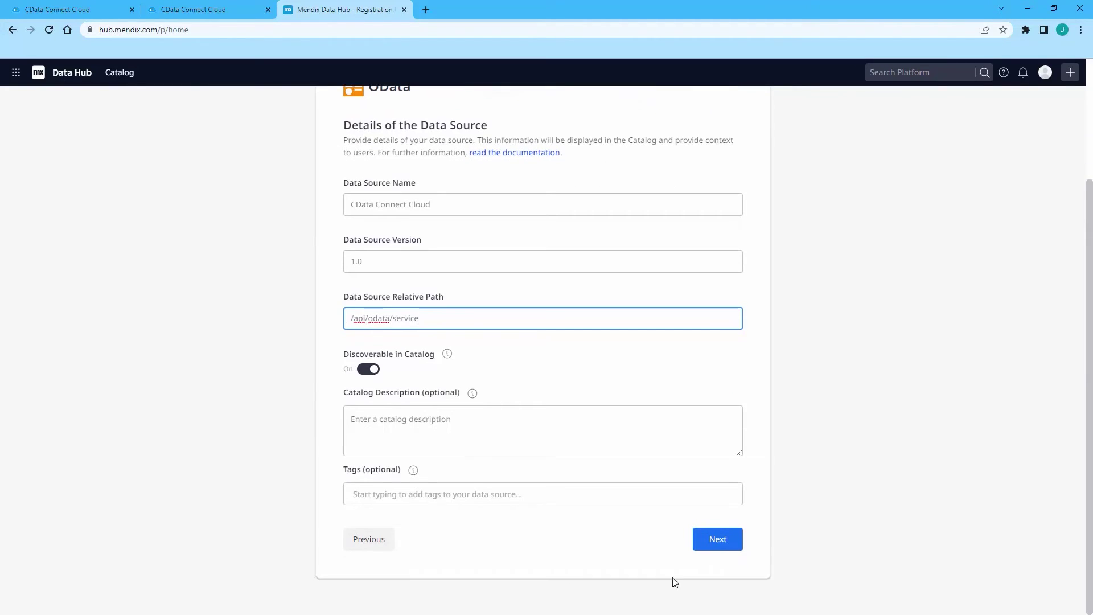
{"action": "left_click", "coordinate": [718, 539]}
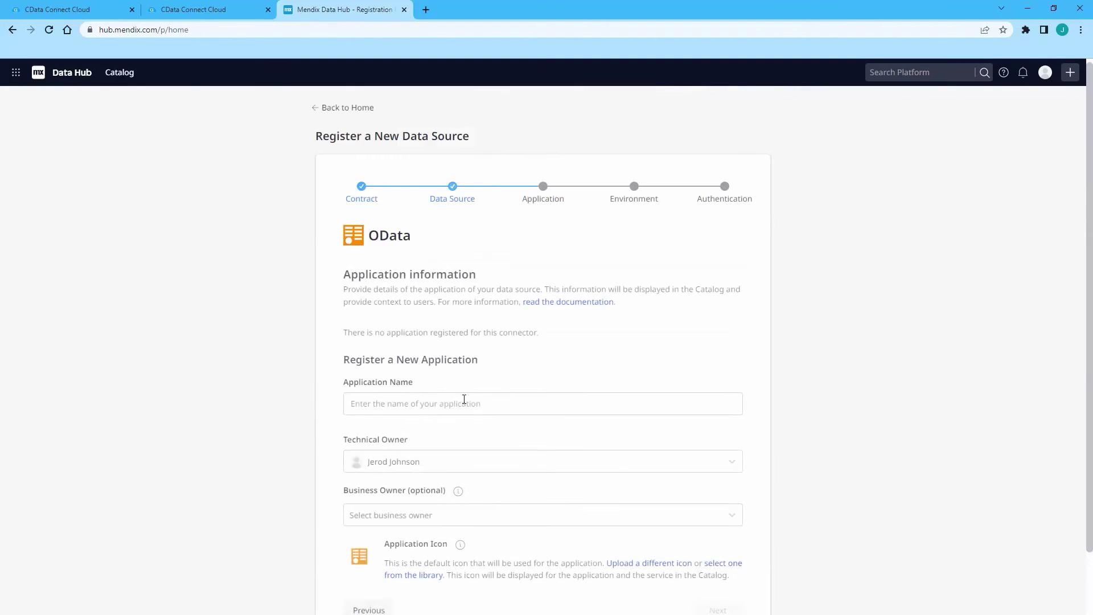
Step: Enter 'CData Connect Cloud App' as the application name and submit it
{"action": "left_click", "coordinate": [447, 333]}
{"action": "type", "text": "CDat"}
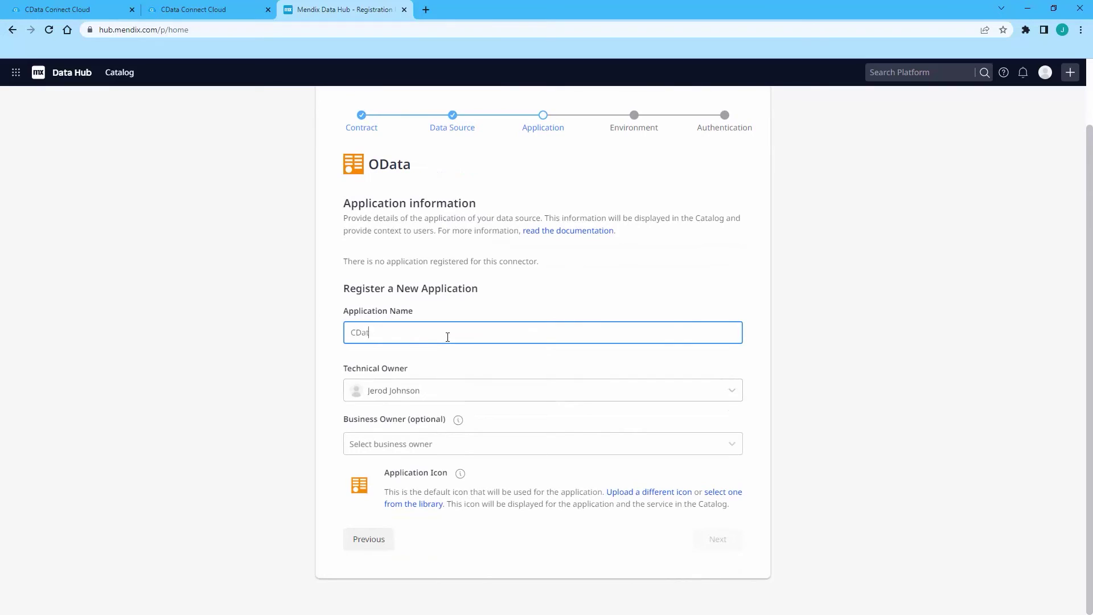
{"action": "type", "text": "onnectr Clo"}
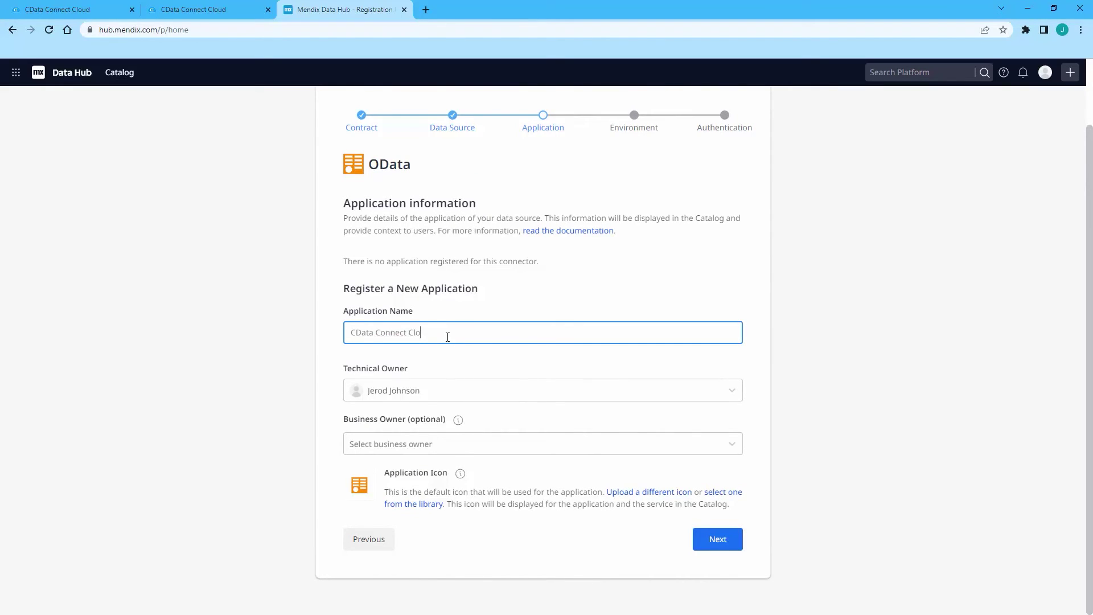
{"action": "type", "text": " App"}
{"action": "left_click", "coordinate": [709, 544]}
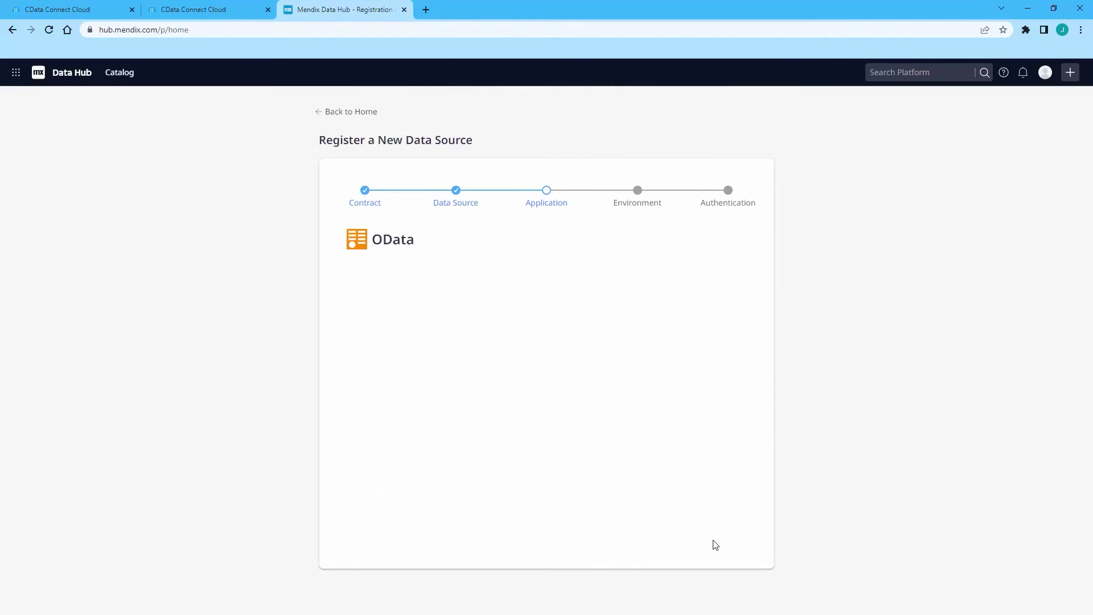
{"action": "left_click", "coordinate": [437, 381]}
{"action": "type", "text": "CData Connect Cloud"}
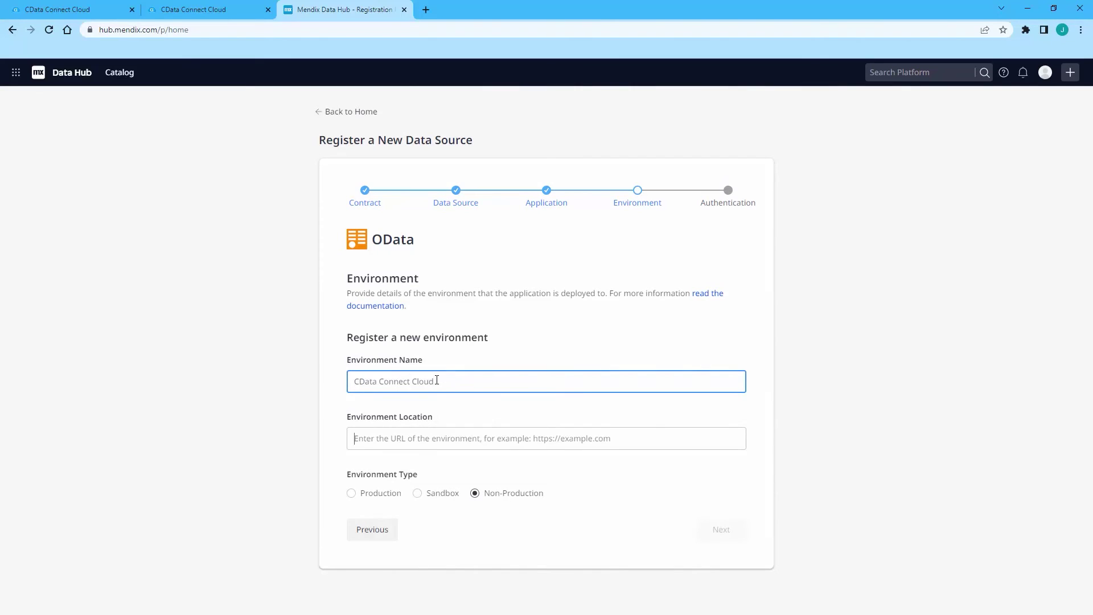
{"action": "key", "text": "Tab"}
{"action": "type", "text": "http"}
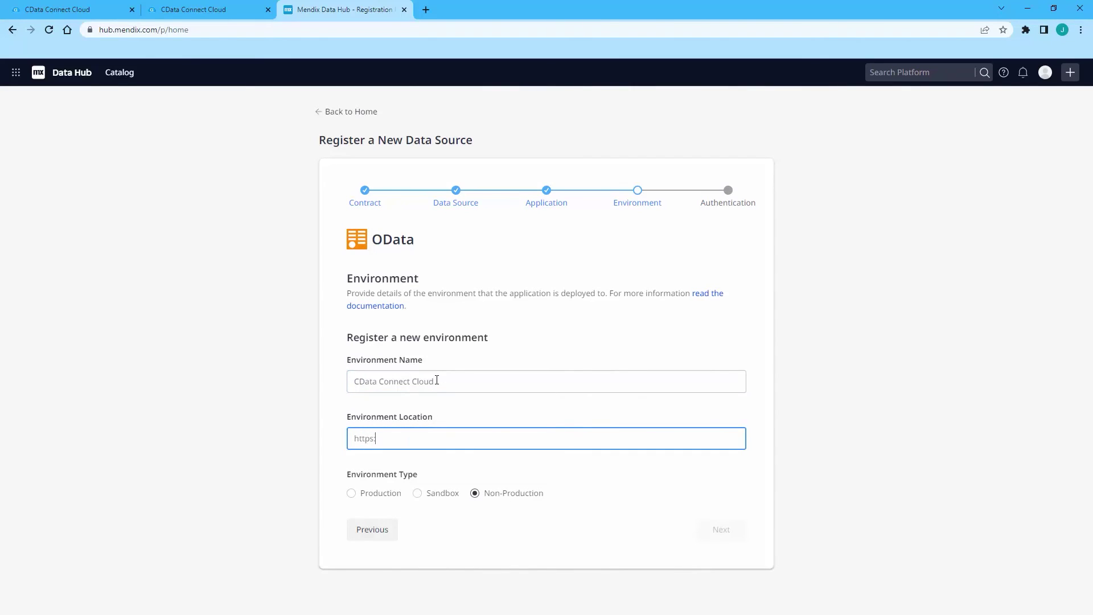
{"action": "type", "text": "://www.cda"}
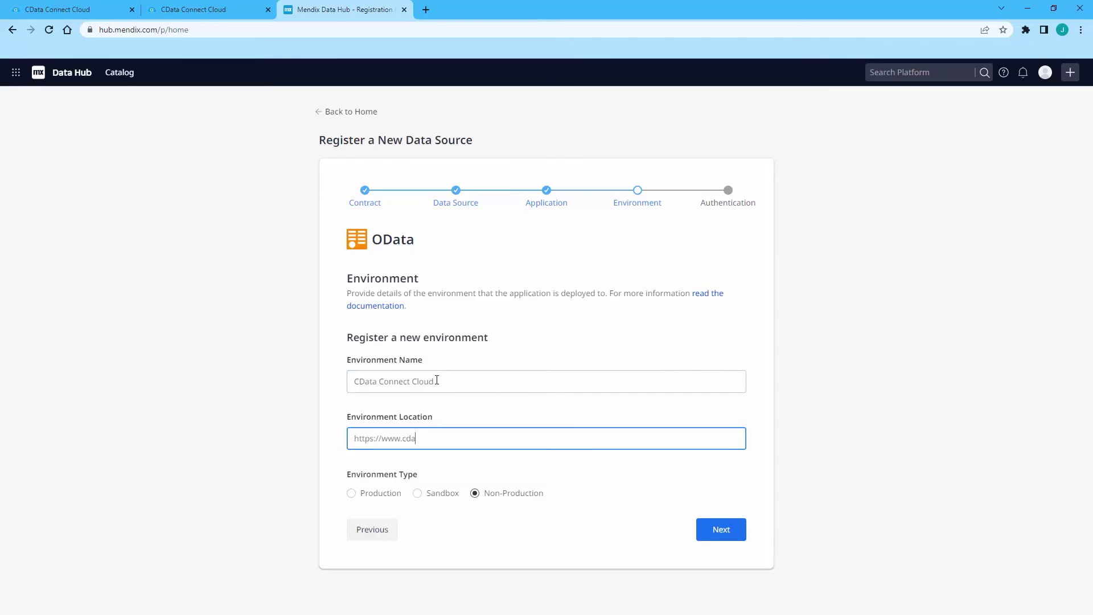
{"action": "key", "text": "BackSpace"}
{"action": "key", "text": "BackSpace"}
{"action": "key", "text": "BackSpace"}
{"action": "key", "text": "BackSpace"}
{"action": "key", "text": "BackSpace"}
{"action": "key", "text": "BackSpace"}
{"action": "left_click", "coordinate": [351, 492]}
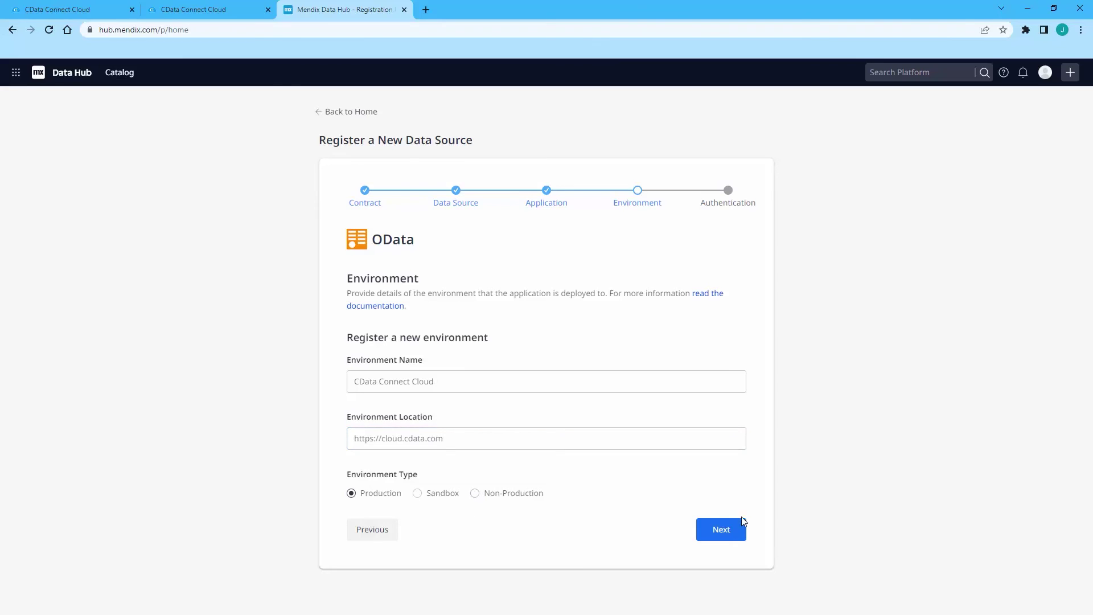
{"action": "left_click", "coordinate": [730, 531]}
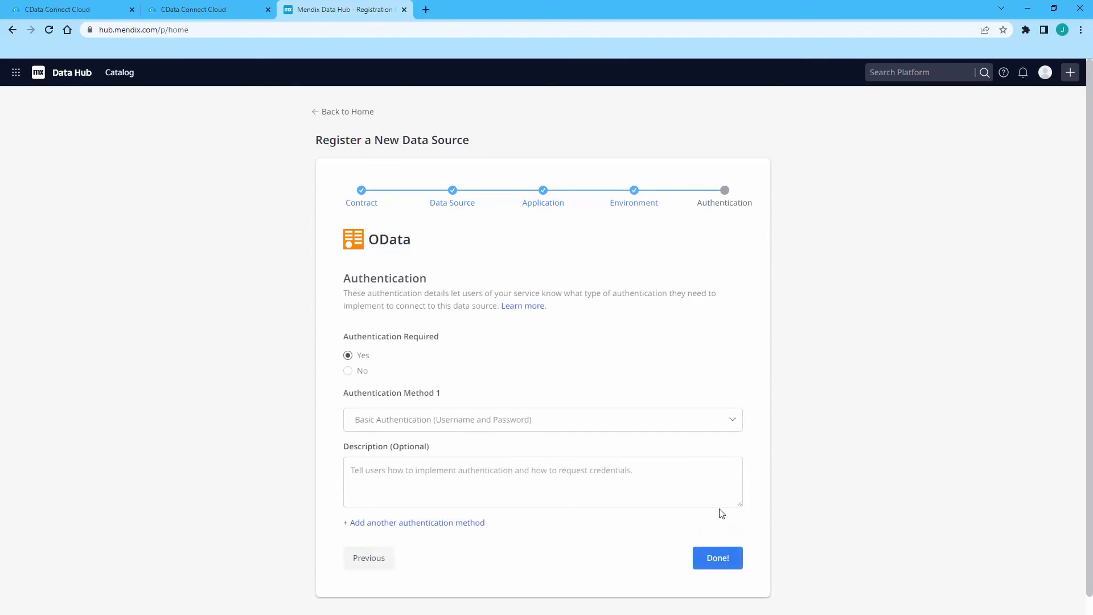
{"action": "left_click", "coordinate": [723, 540]}
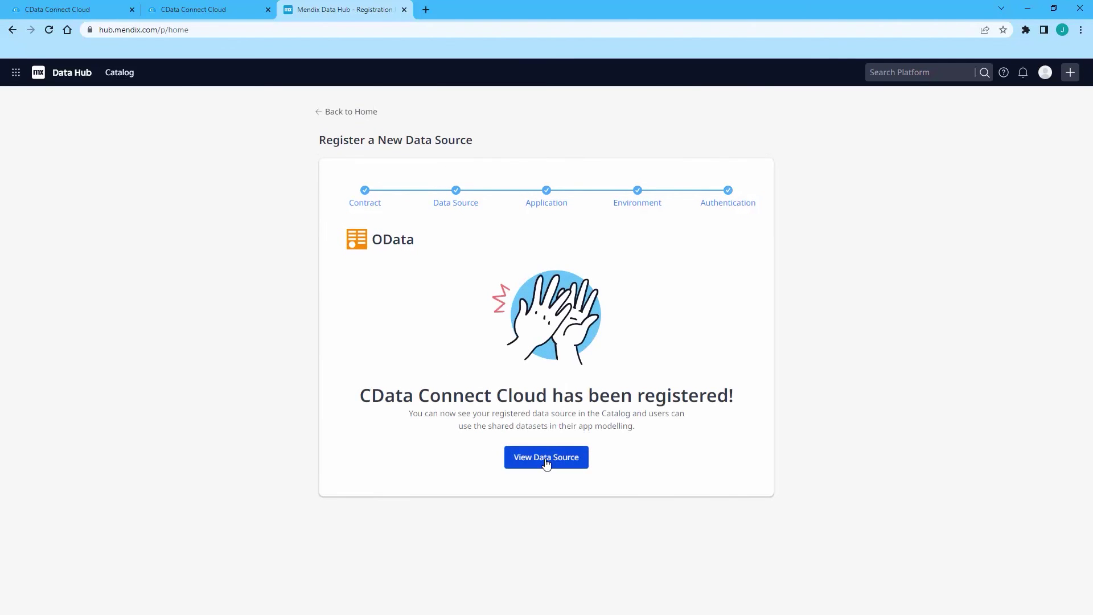
Step: Choose View Data Source on the registration success page
{"action": "left_click", "coordinate": [545, 458]}
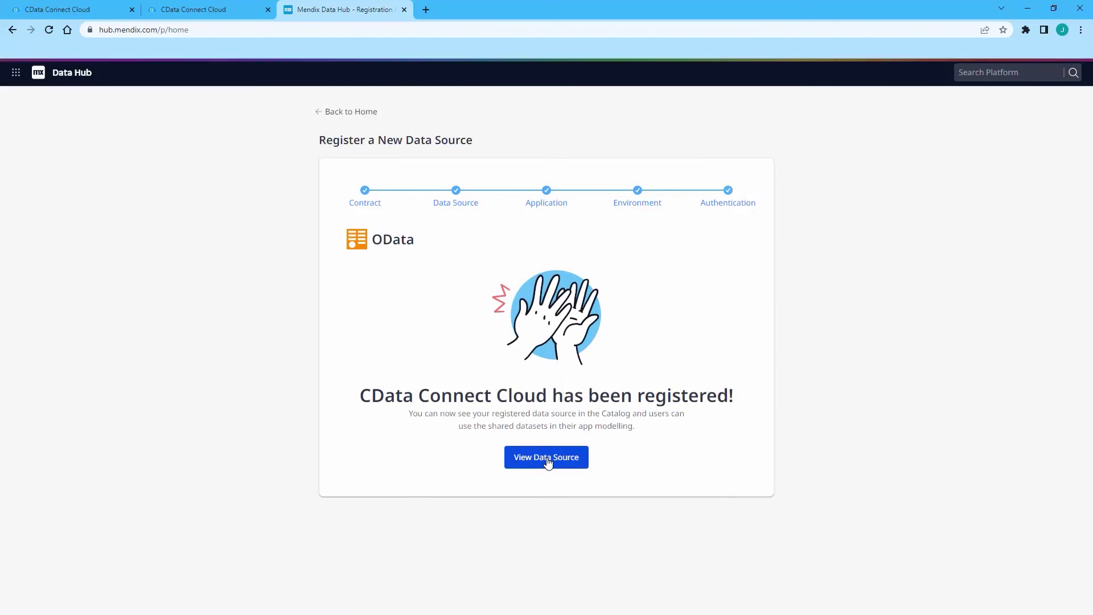